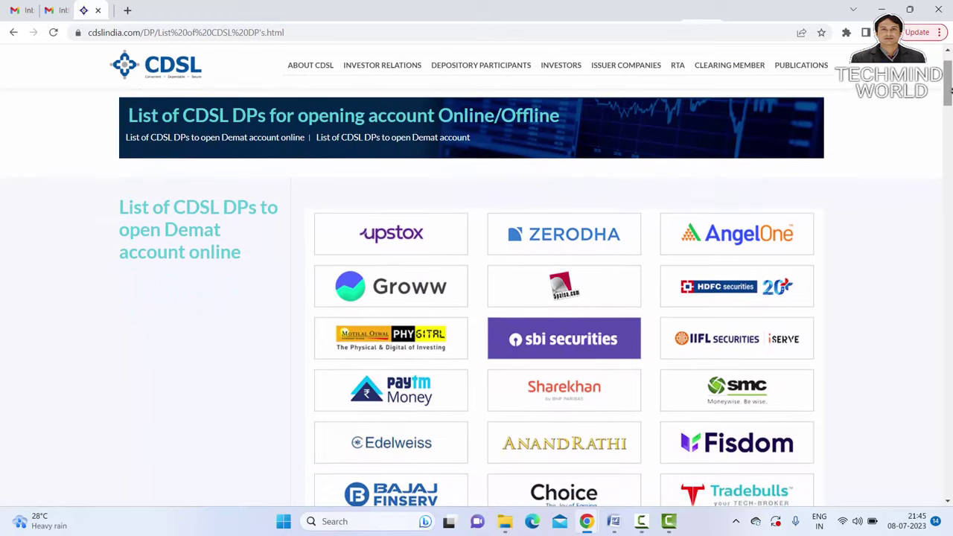
# Examine the list of CDSL DPs for opening a demat account online, including the DP ID and DP name table
pyautogui.scroll(-2, 950, 91)
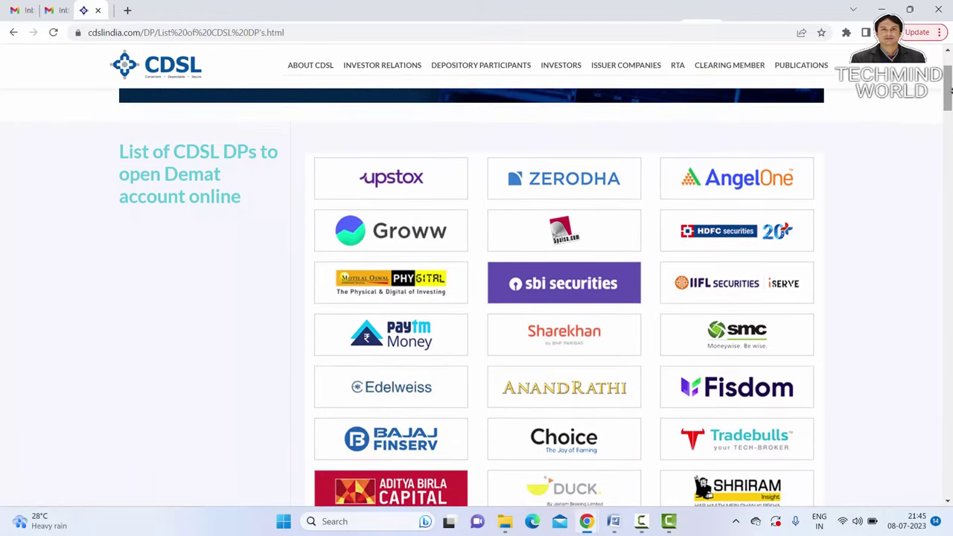
pyautogui.scroll(-2, 951, 91)
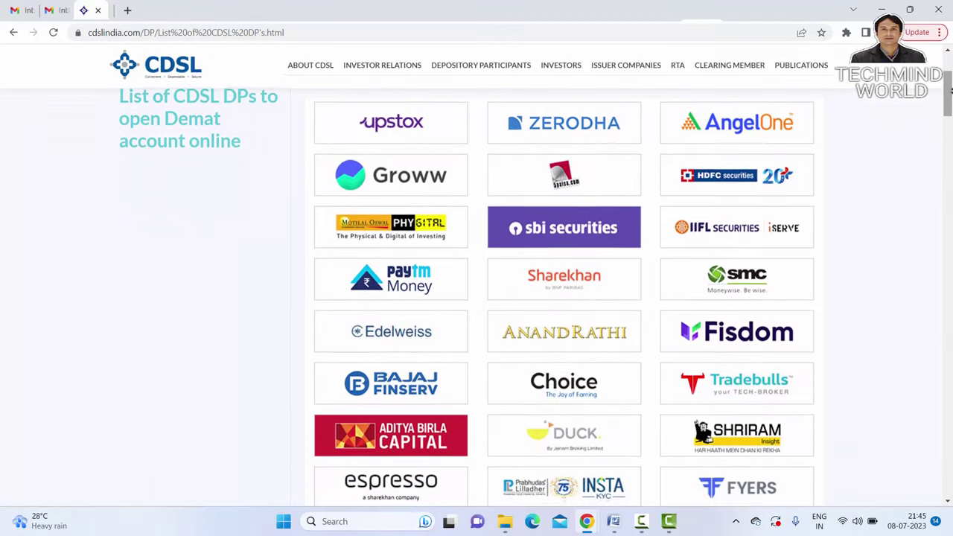
pyautogui.scroll(-3, 951, 90)
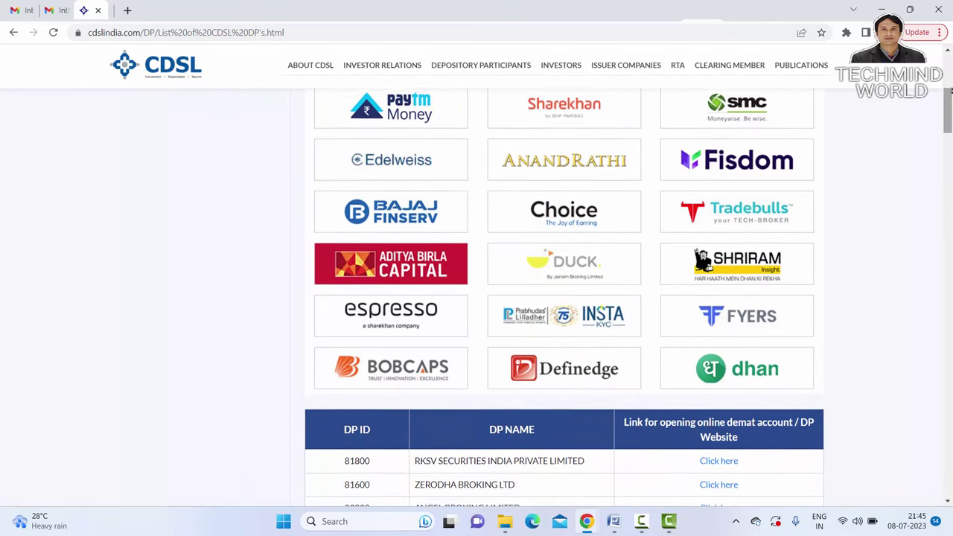
pyautogui.scroll(-2, 951, 91)
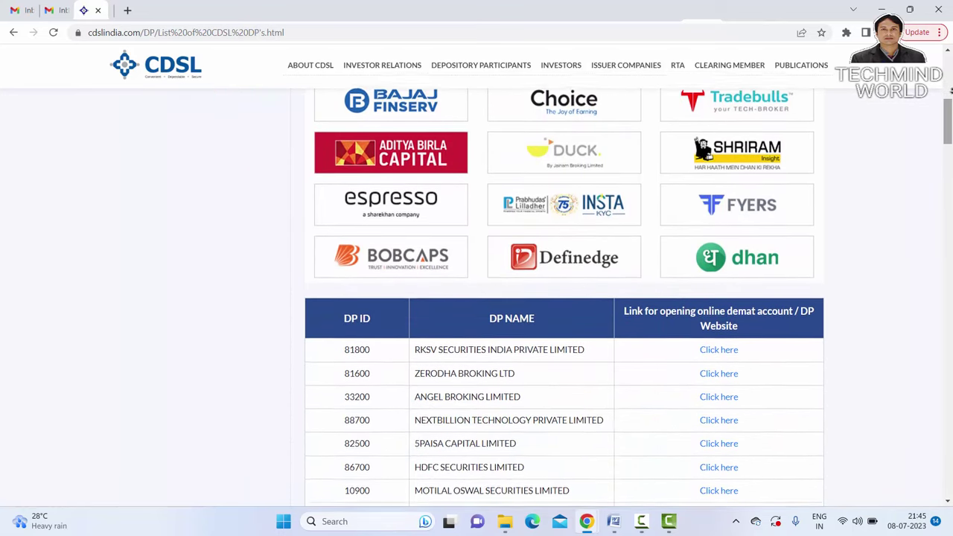
pyautogui.scroll(-3, 951, 91)
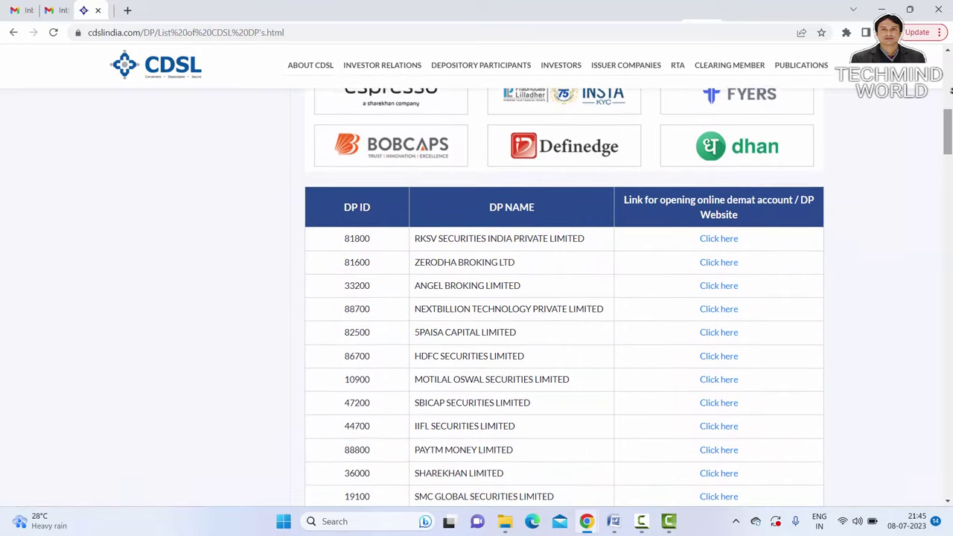
pyautogui.scroll(-3, 951, 91)
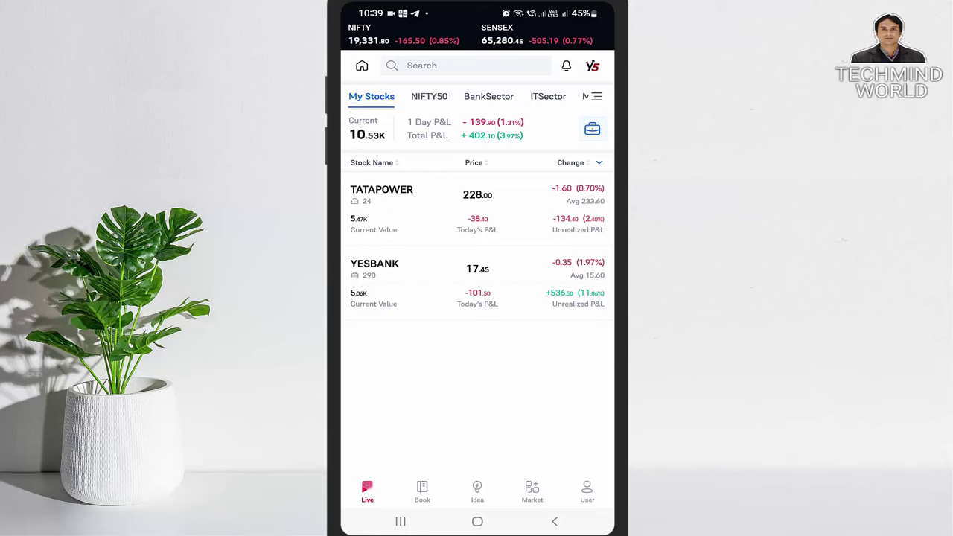
# Open the account holder's profile in the broker app, switch to the Groww app and open its profile
pyautogui.click(587, 491)
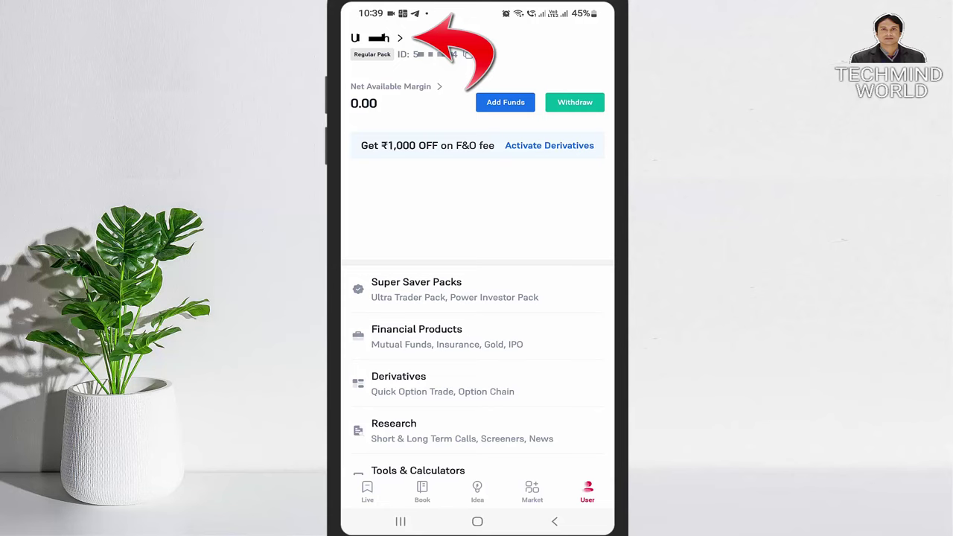
pyautogui.click(380, 37)
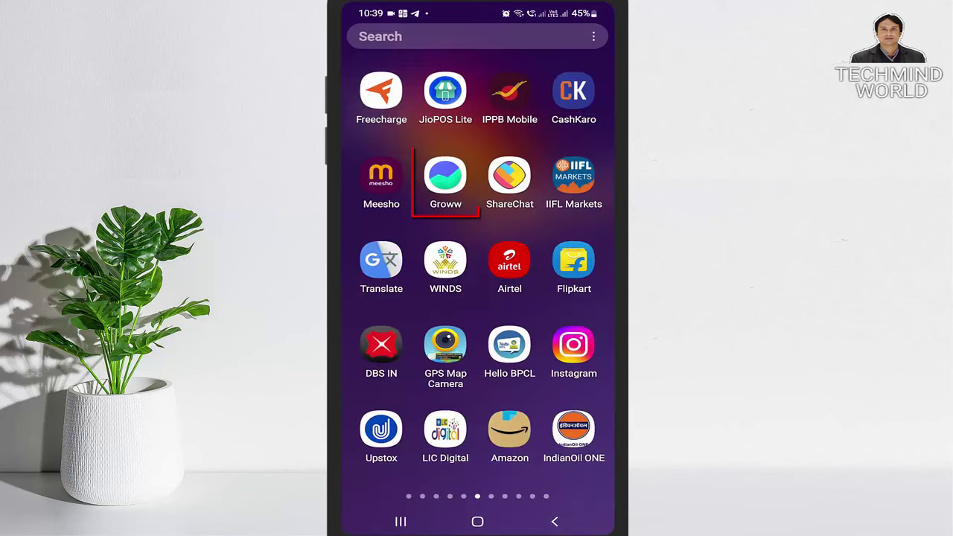
pyautogui.click(442, 179)
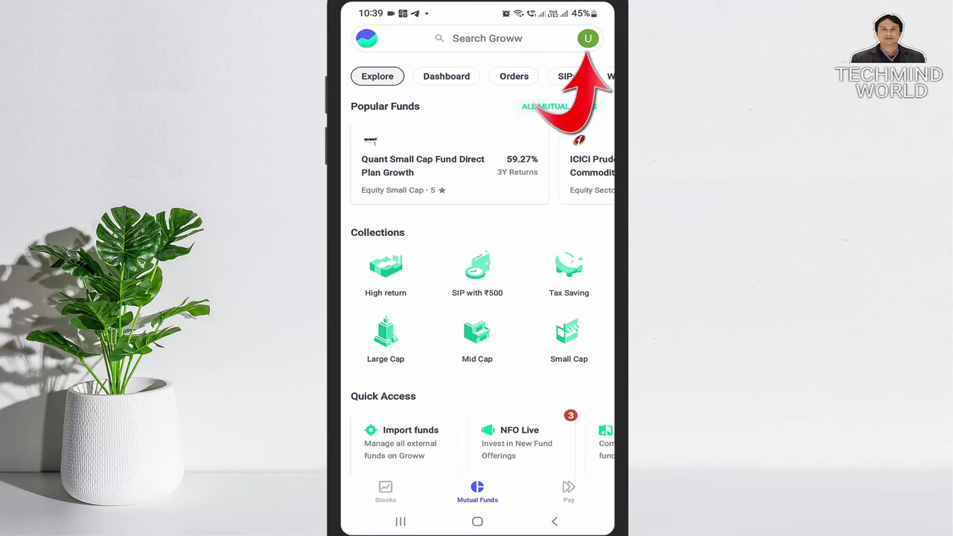
pyautogui.click(587, 37)
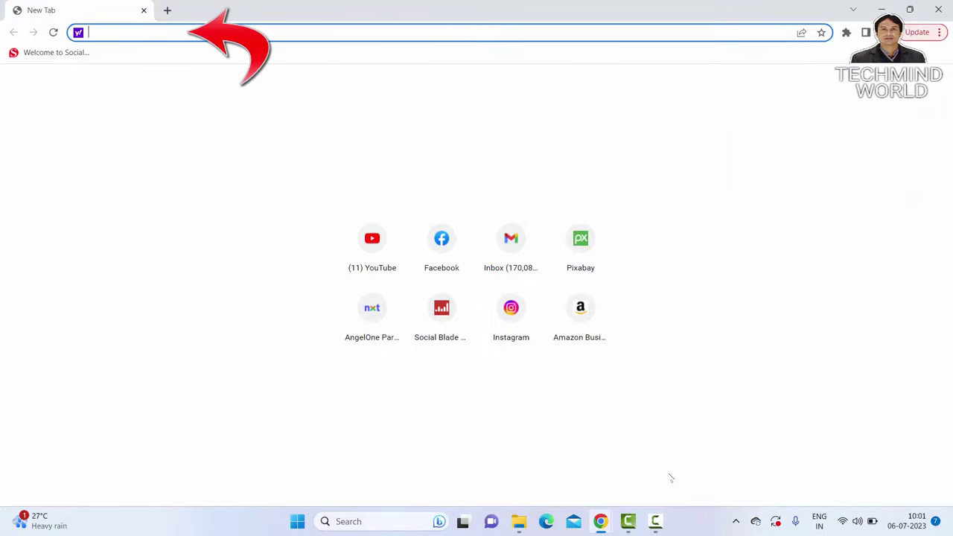
# Load cdslindia.com in the browser and dismiss the public notice about fake job offers
pyautogui.write('cdslindia.com')
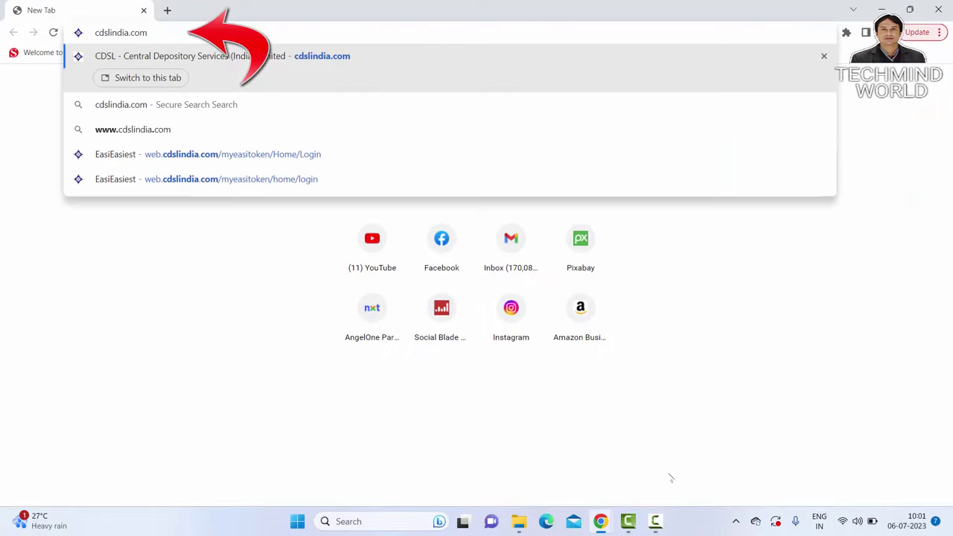
pyautogui.press('Return')
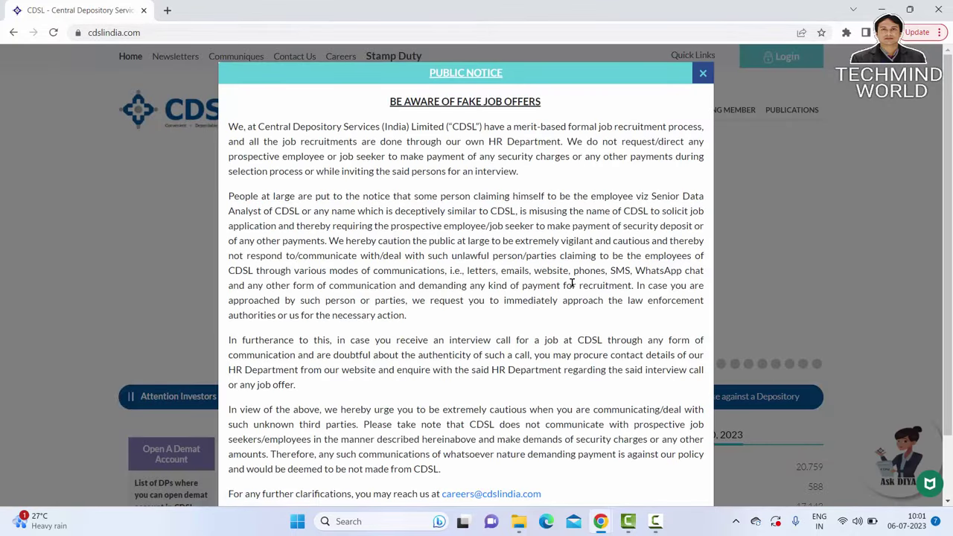
pyautogui.scroll(-2, 572, 283)
pyautogui.click(682, 466)
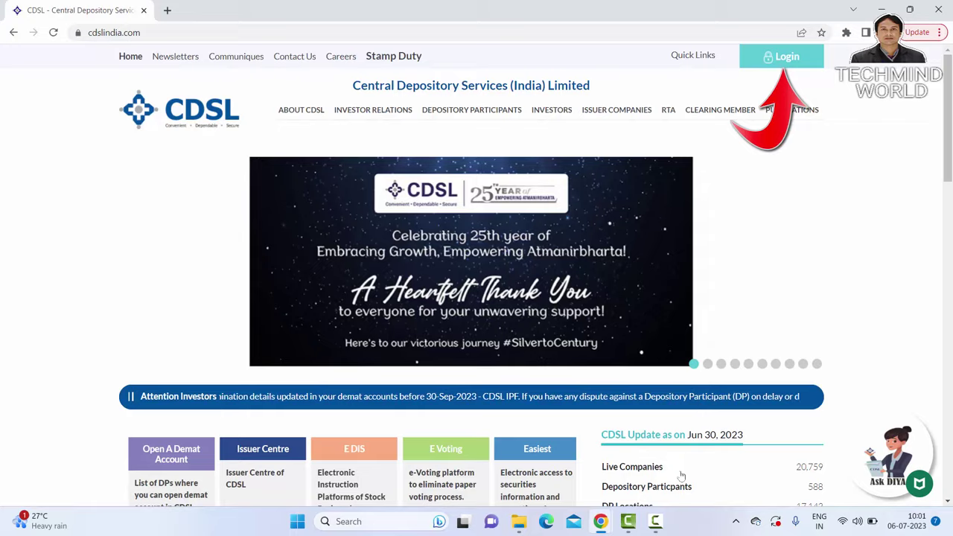
# Go to the My Easi New (Token) login page and start the Easiest registration
pyautogui.click(782, 57)
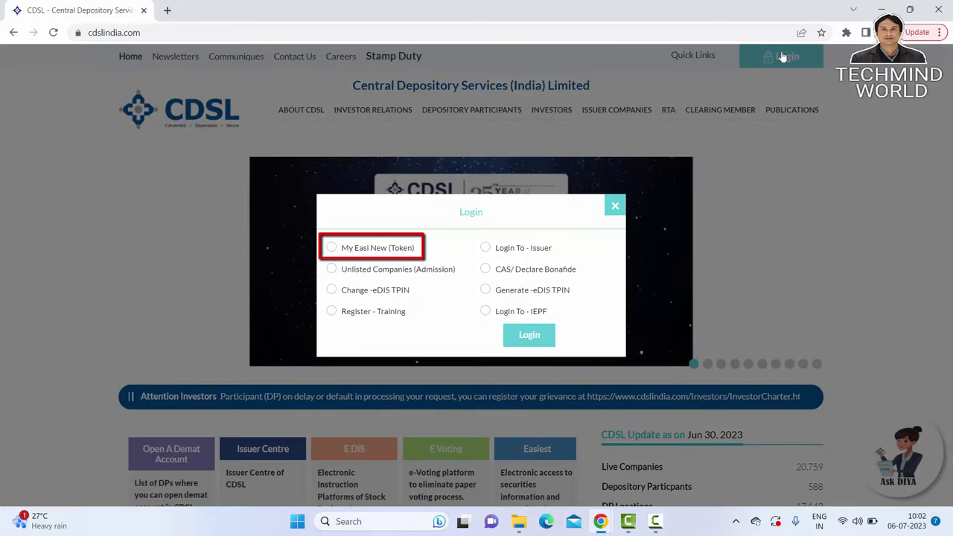
pyautogui.click(332, 248)
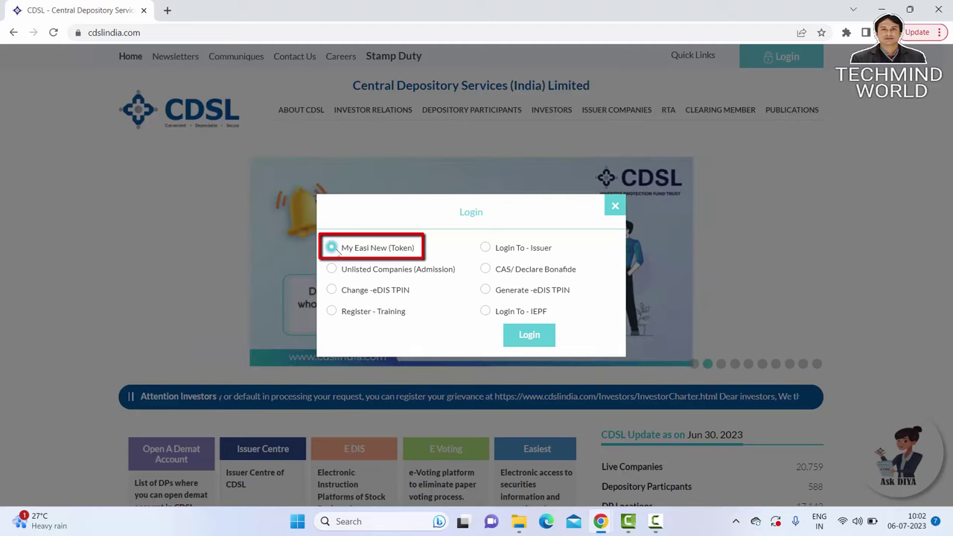
pyautogui.click(529, 335)
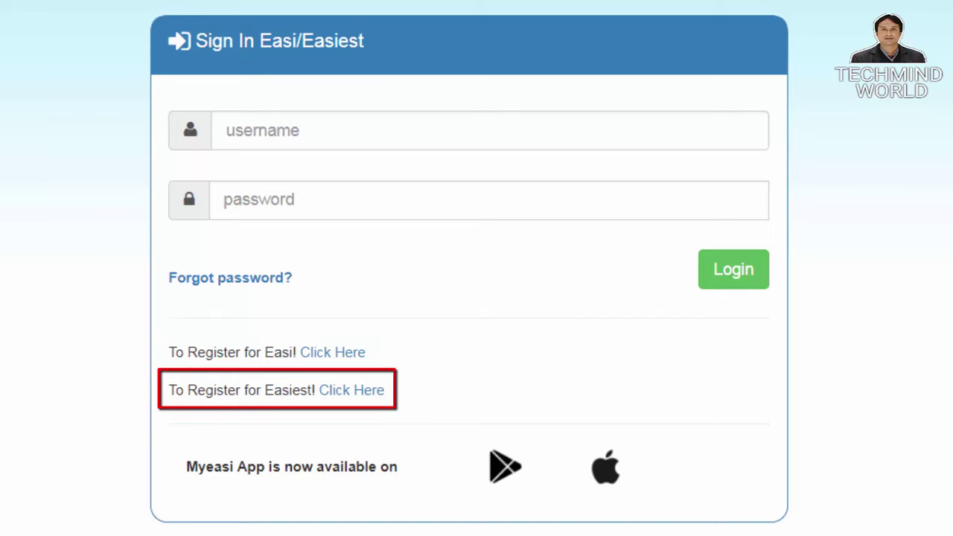
pyautogui.click(352, 391)
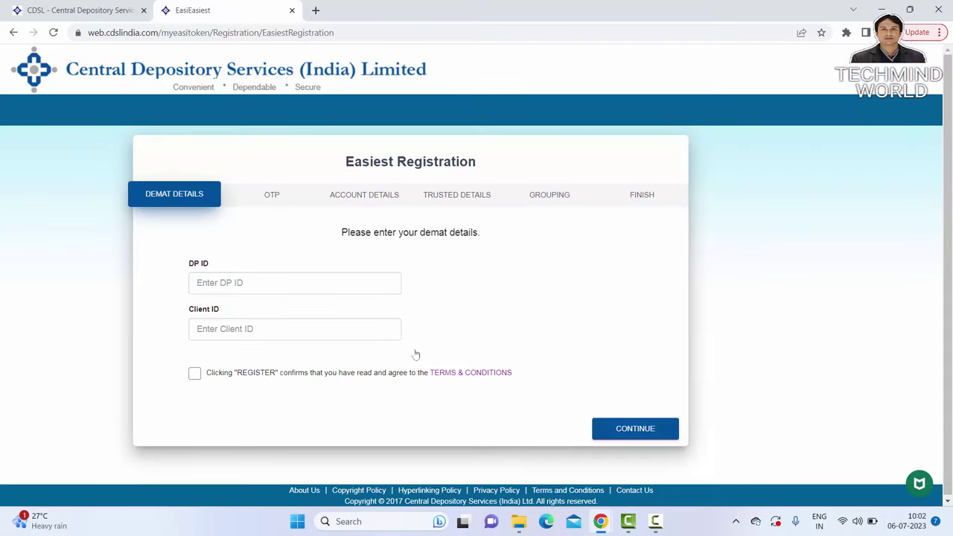
# Fill in the DP ID and client ID, accept the terms and conditions, and submit the demat details
pyautogui.click(267, 281)
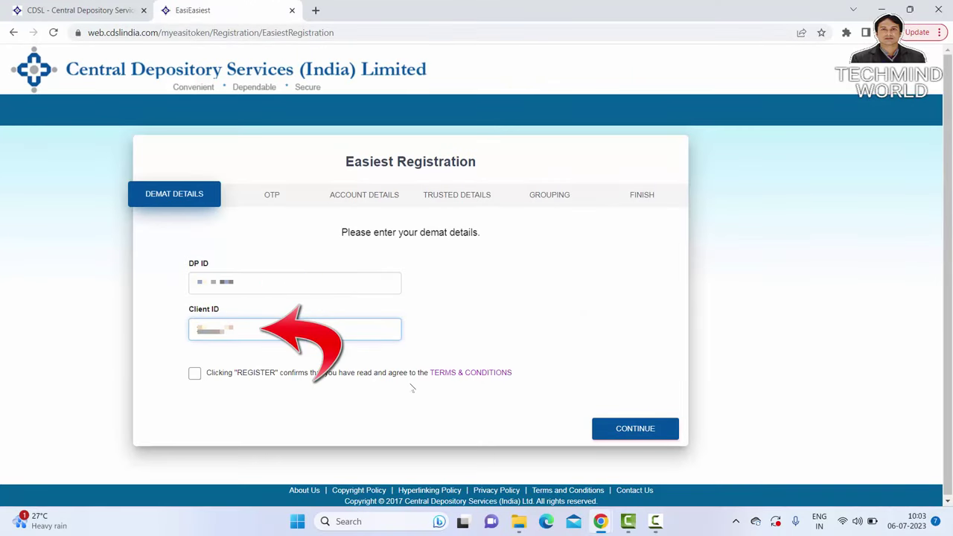
pyautogui.click(194, 374)
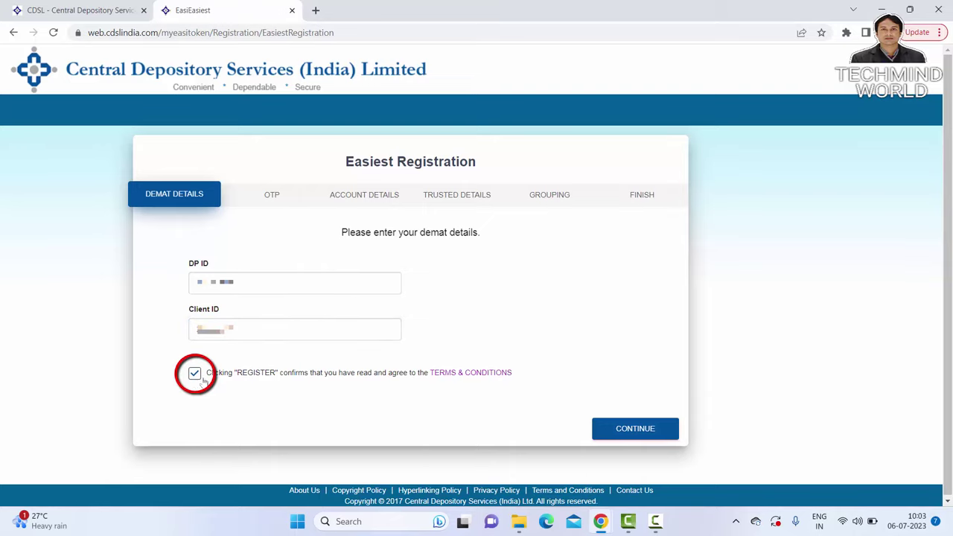
pyautogui.click(634, 429)
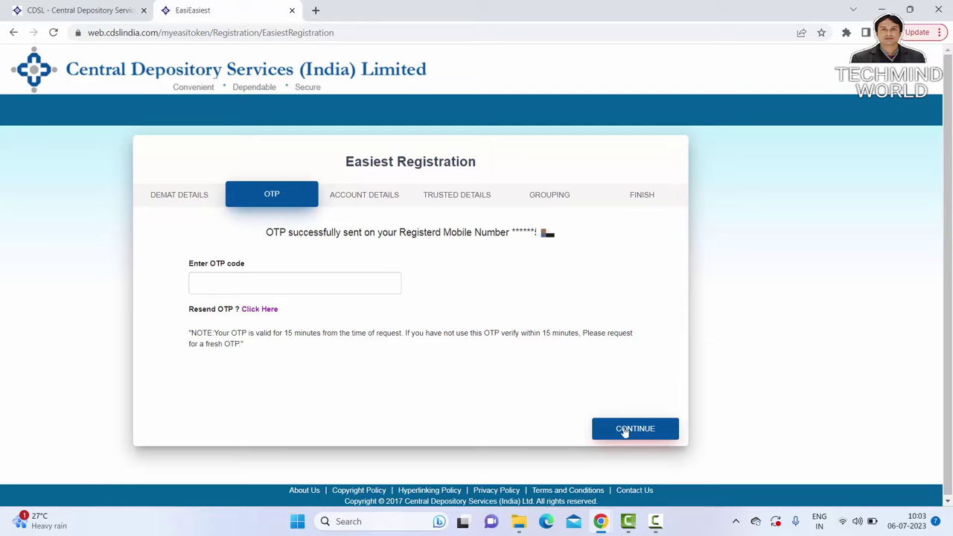
# Enter the OTP code received on the registered mobile number and submit it
pyautogui.click(345, 283)
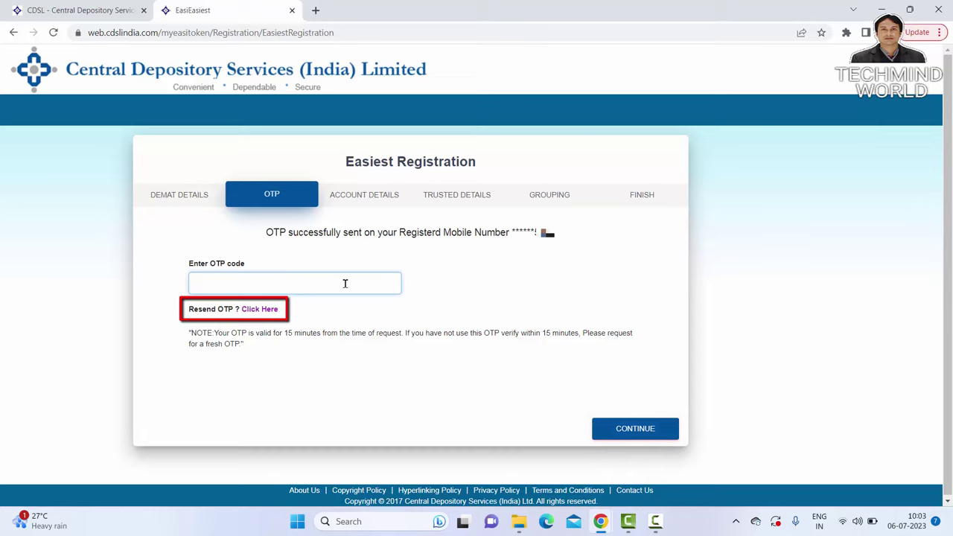
pyautogui.write('****')
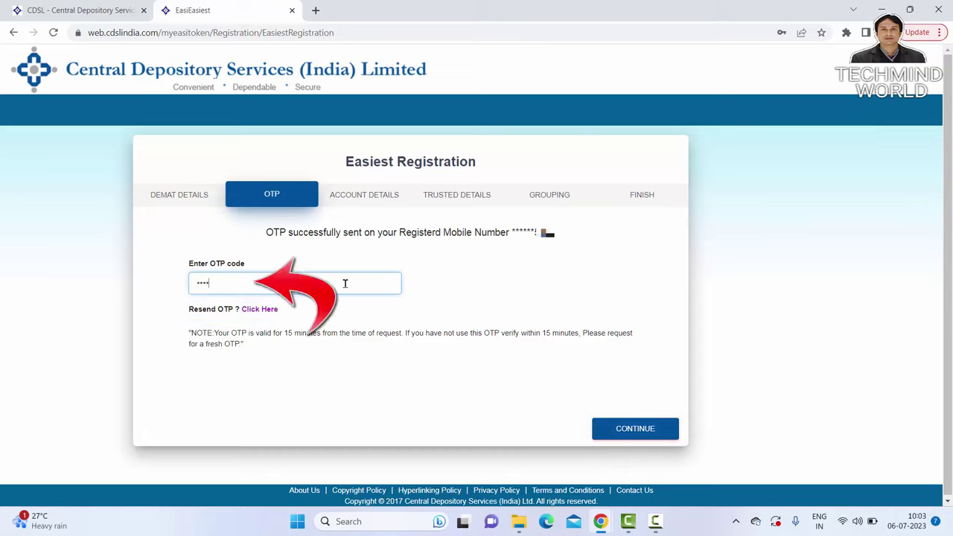
pyautogui.click(641, 434)
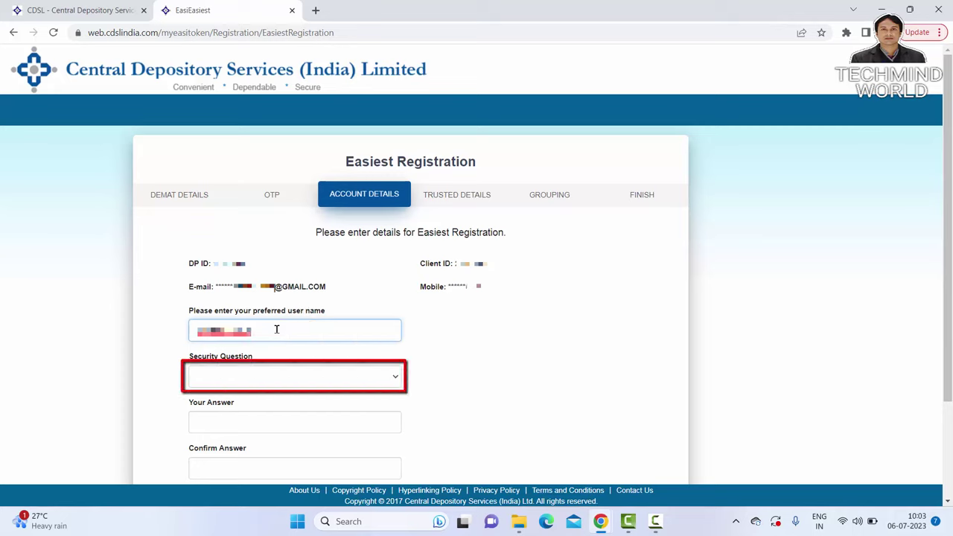
# Set the security question to "What is your mother's Maiden name?" and enter the security answer
pyautogui.click(395, 376)
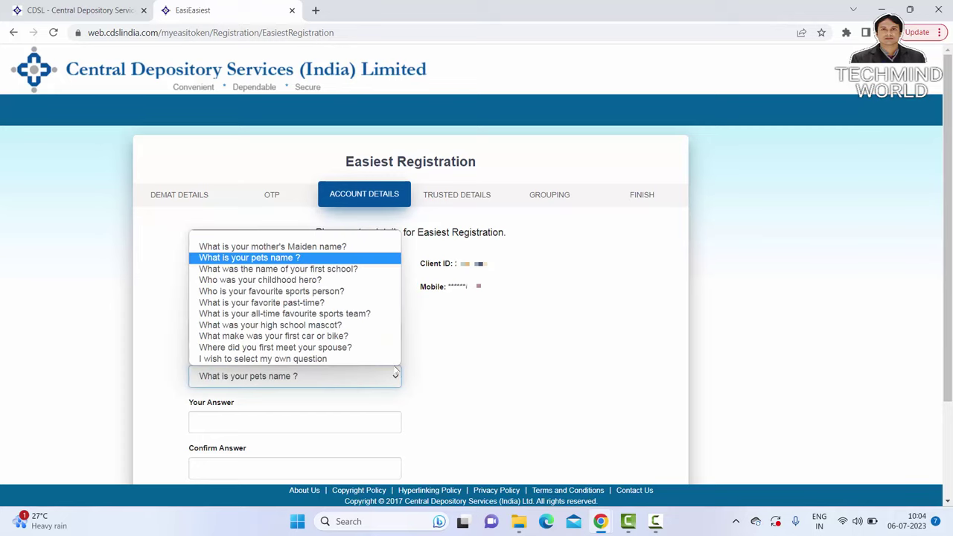
pyautogui.click(271, 253)
pyautogui.press('Down')
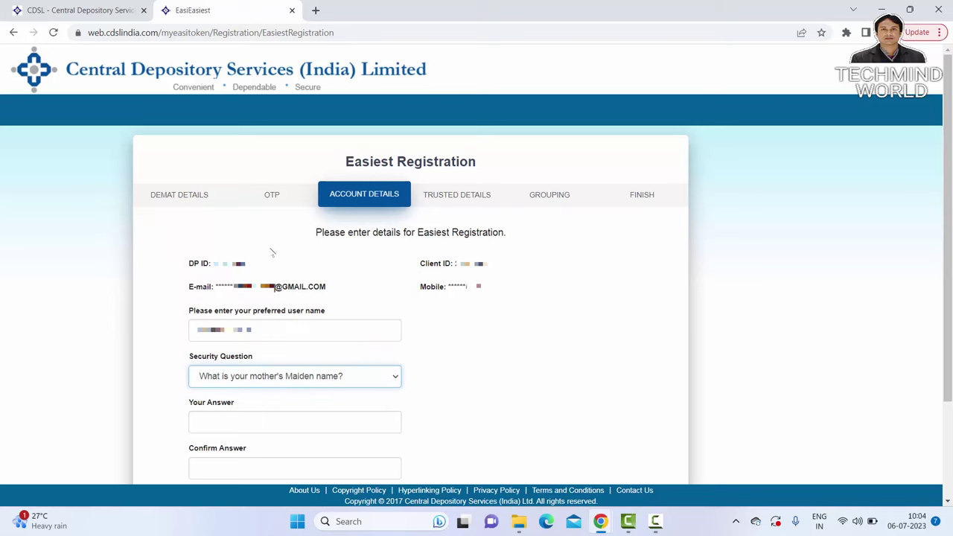
pyautogui.press('Tab')
pyautogui.write('xxxxx')
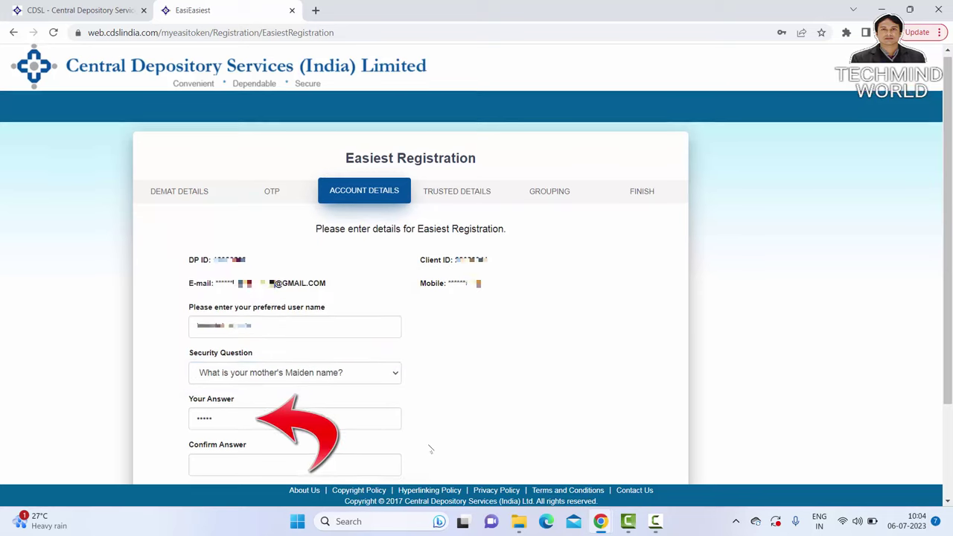
# Repeat the security answer in its confirmation field, submit the account details and acknowledge the registration notice
pyautogui.scroll(-3, 429, 449)
pyautogui.click(345, 342)
pyautogui.write('xxxxx')
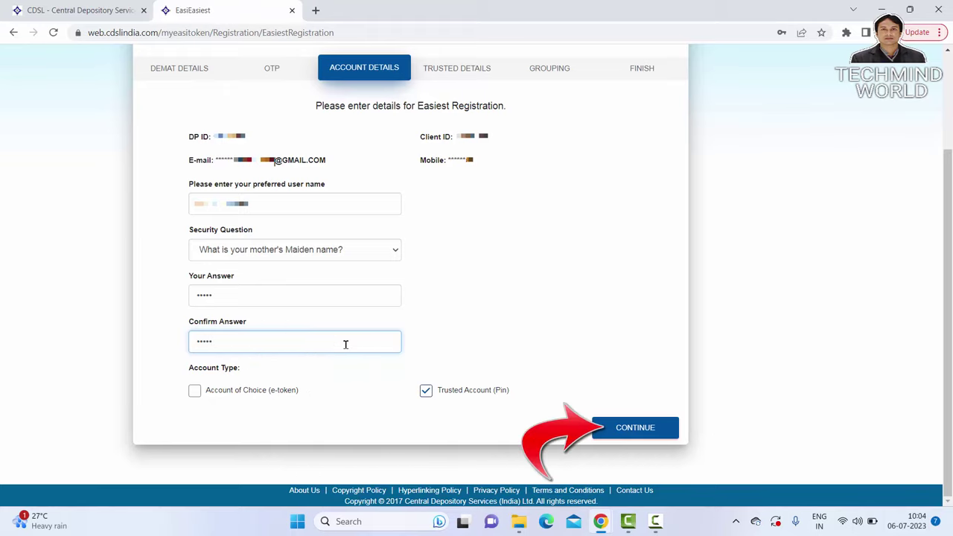
pyautogui.click(635, 428)
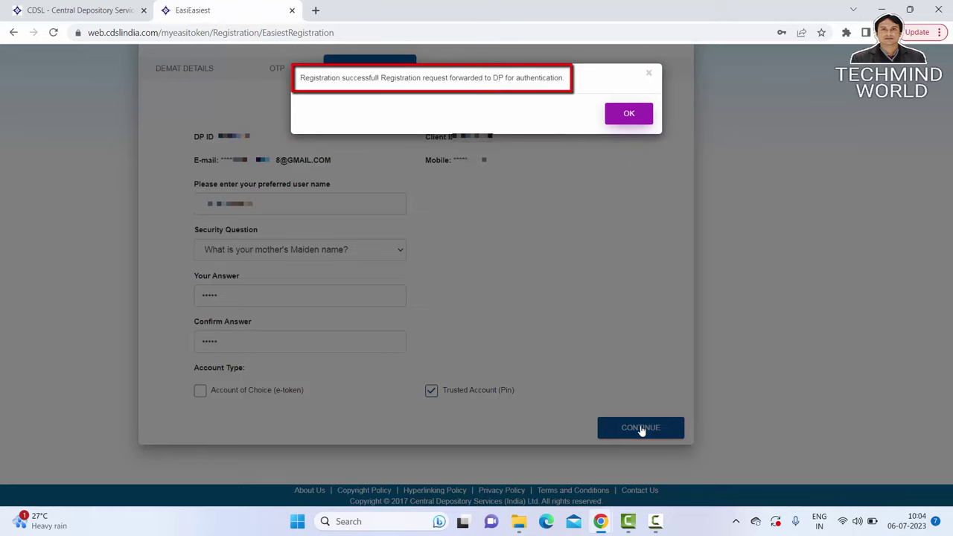
pyautogui.click(628, 113)
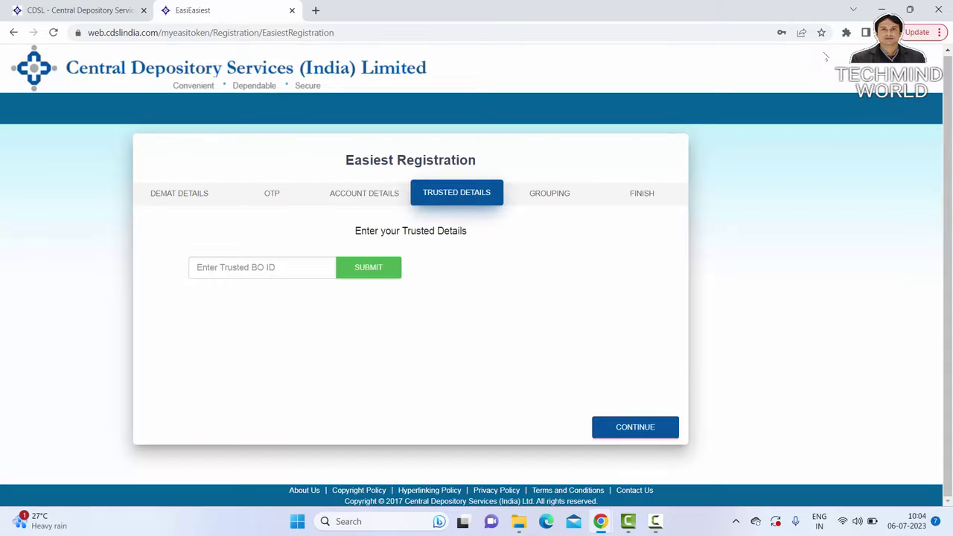